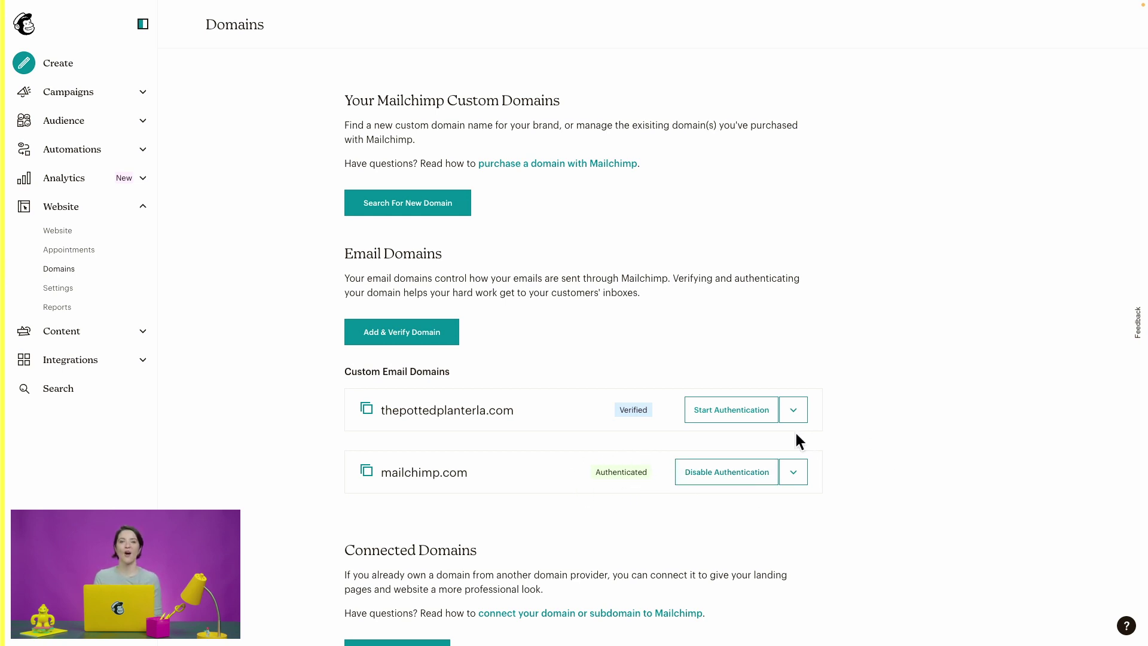
Step: Start the email authentication process for the custom email domain thepottedplanterla.com
{"action": "left_click", "coordinate": [763, 420]}
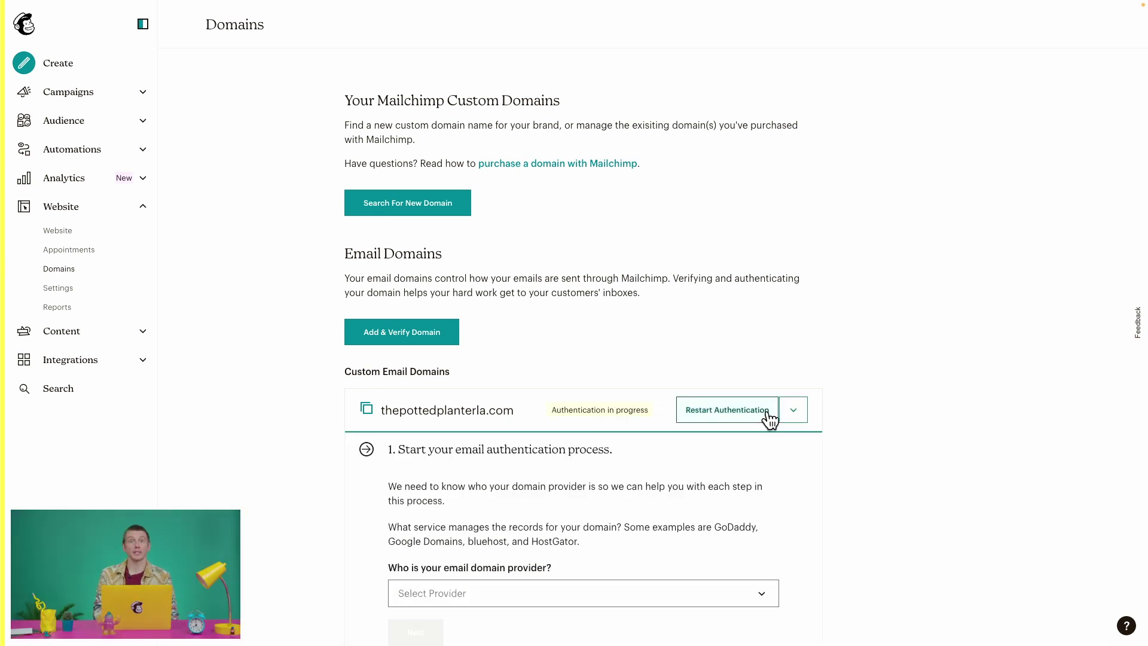
{"action": "scroll", "coordinate": [837, 475], "scroll_direction": "down", "scroll_amount": 2}
{"action": "scroll", "coordinate": [837, 477], "scroll_direction": "down", "scroll_amount": 3}
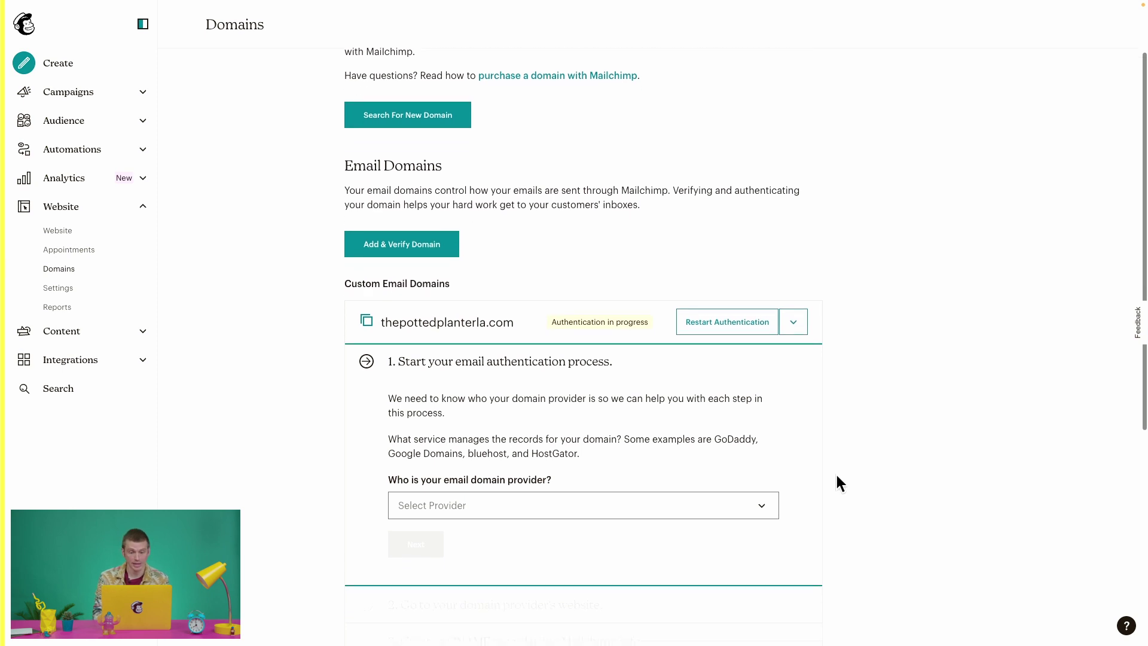
{"action": "scroll", "coordinate": [837, 476], "scroll_direction": "down", "scroll_amount": 2}
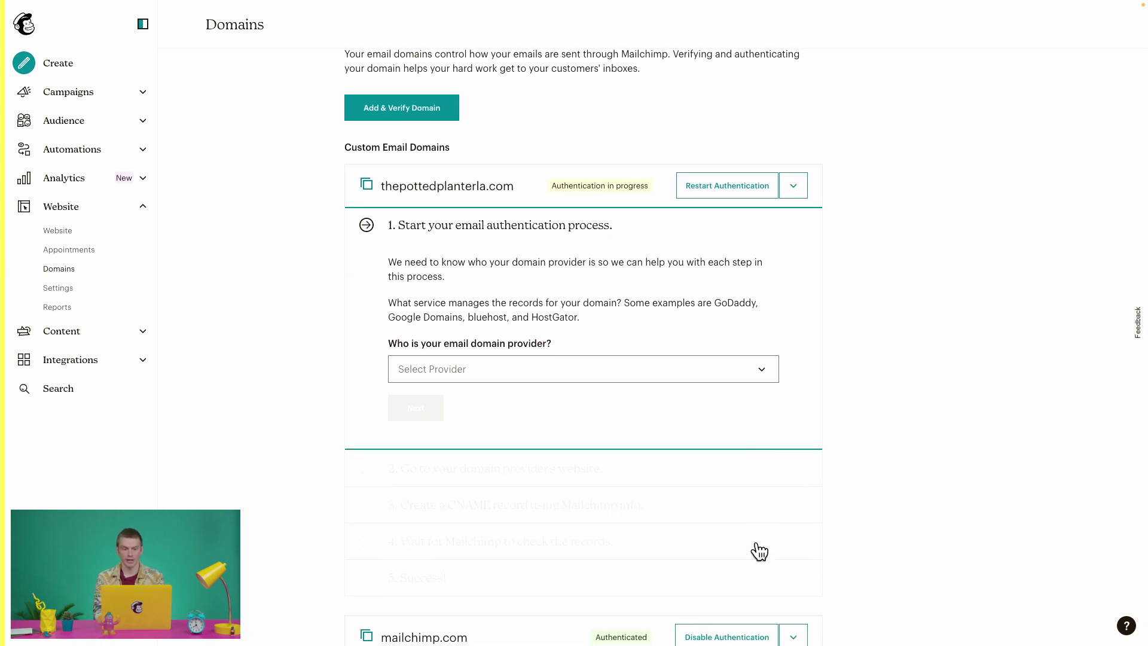
Step: Choose Google Domains as the email domain provider and continue to the domain provider's website stage
{"action": "left_click", "coordinate": [756, 374]}
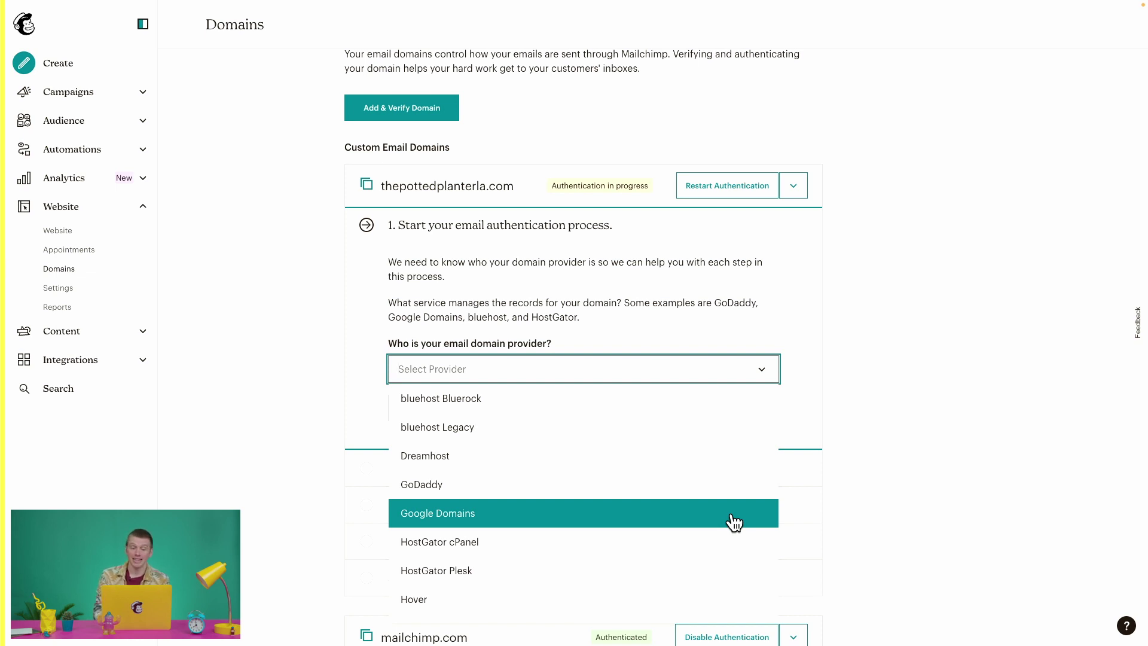
{"action": "scroll", "coordinate": [734, 522], "scroll_direction": "down", "scroll_amount": 5}
{"action": "scroll", "coordinate": [734, 522], "scroll_direction": "down", "scroll_amount": 1}
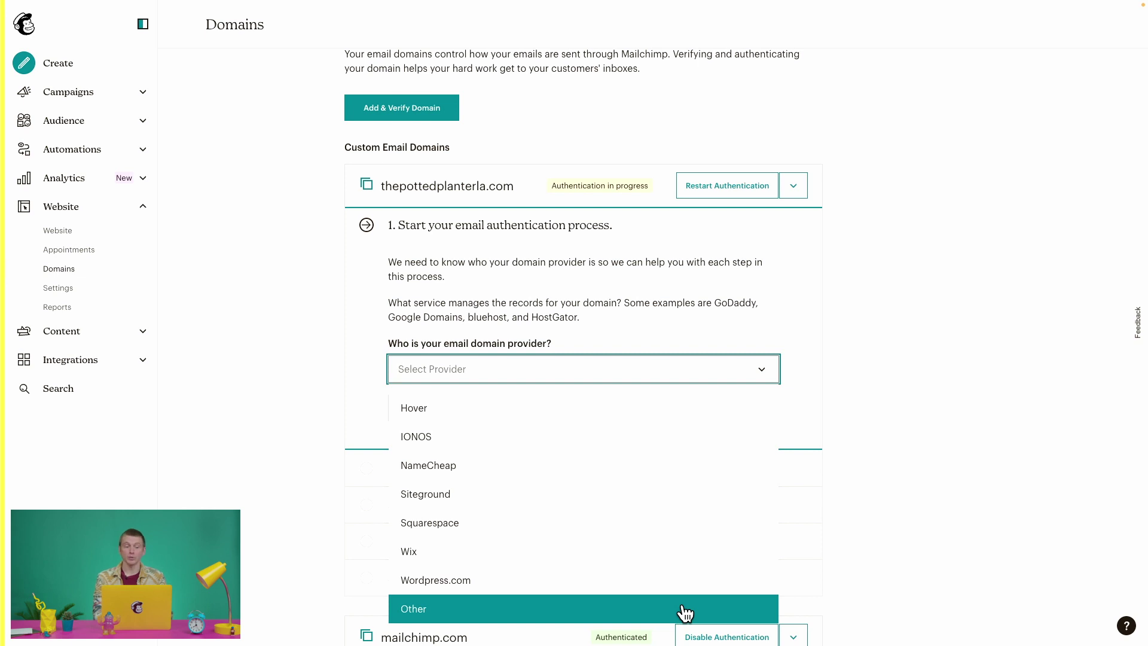
{"action": "scroll", "coordinate": [688, 526], "scroll_direction": "up", "scroll_amount": 3}
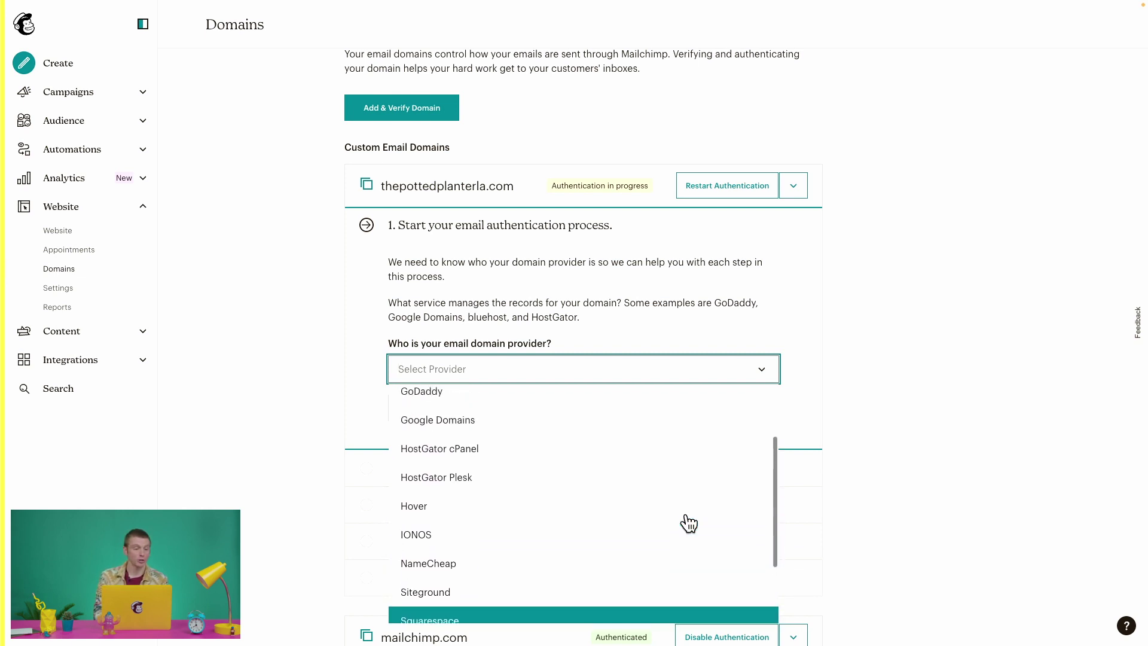
{"action": "scroll", "coordinate": [688, 524], "scroll_direction": "up", "scroll_amount": 2}
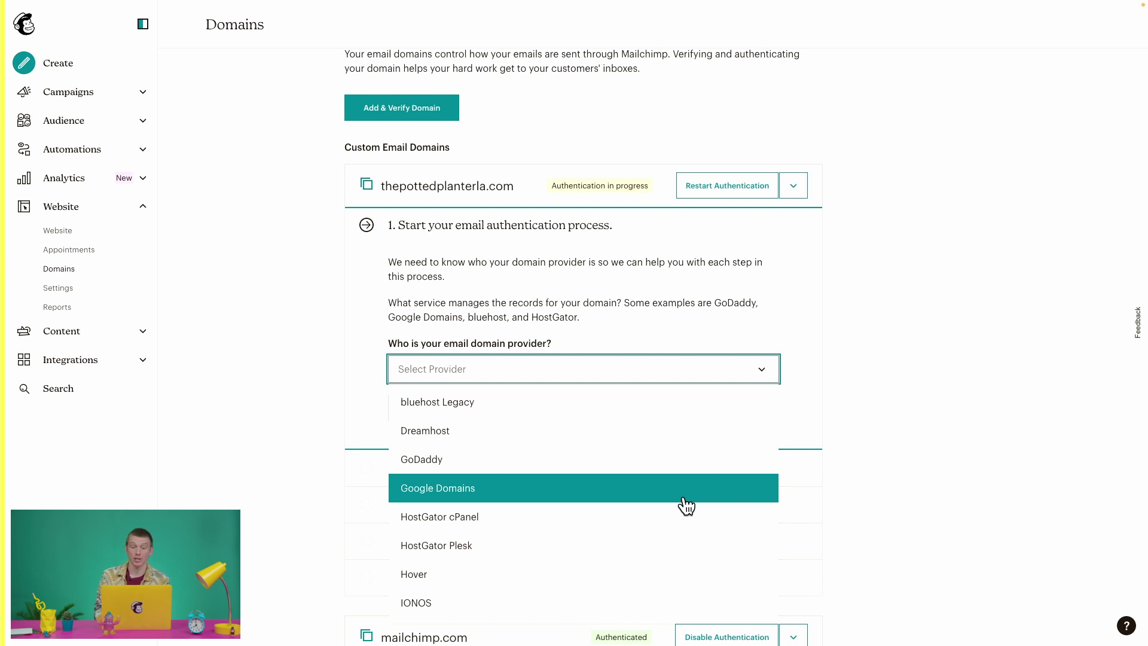
{"action": "left_click", "coordinate": [686, 506]}
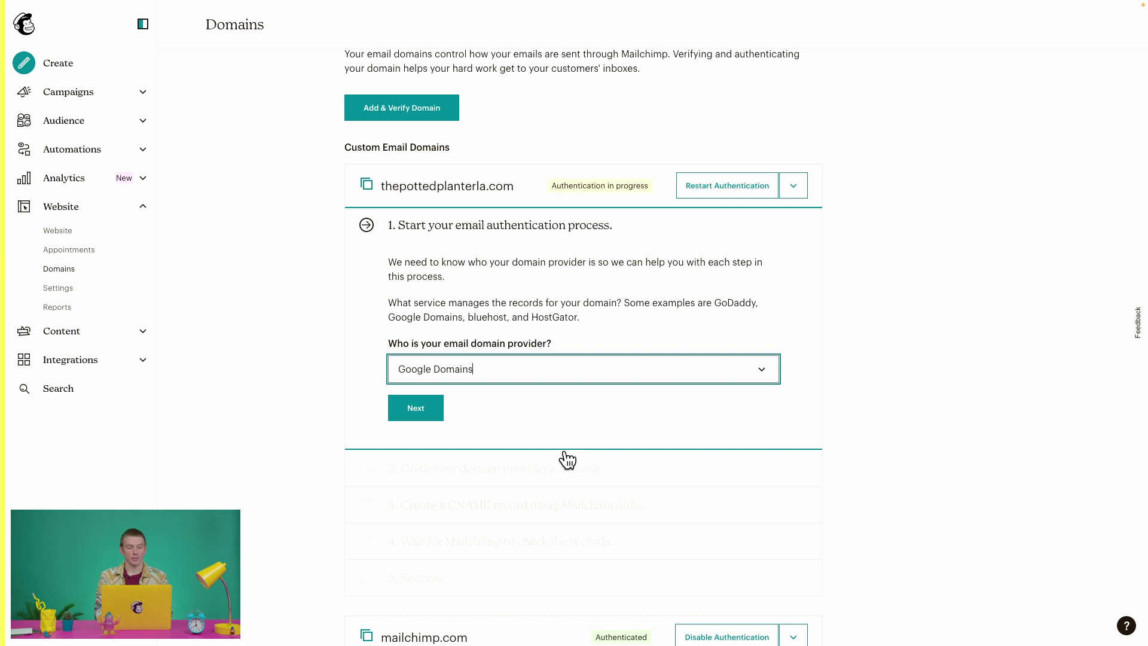
{"action": "left_click", "coordinate": [403, 413]}
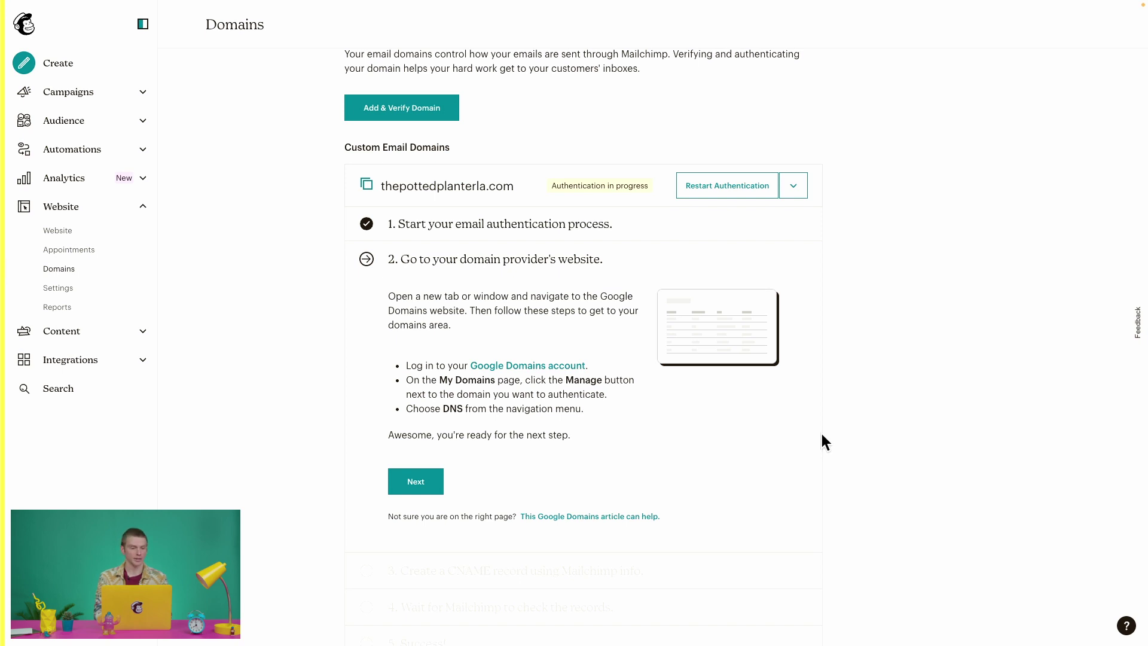
Step: Open the DNS settings of thepottedplanterla.com in Google Domains, and return to Mailchimp to advance to the CNAME record stage
{"action": "key", "text": "ctrl+Right"}
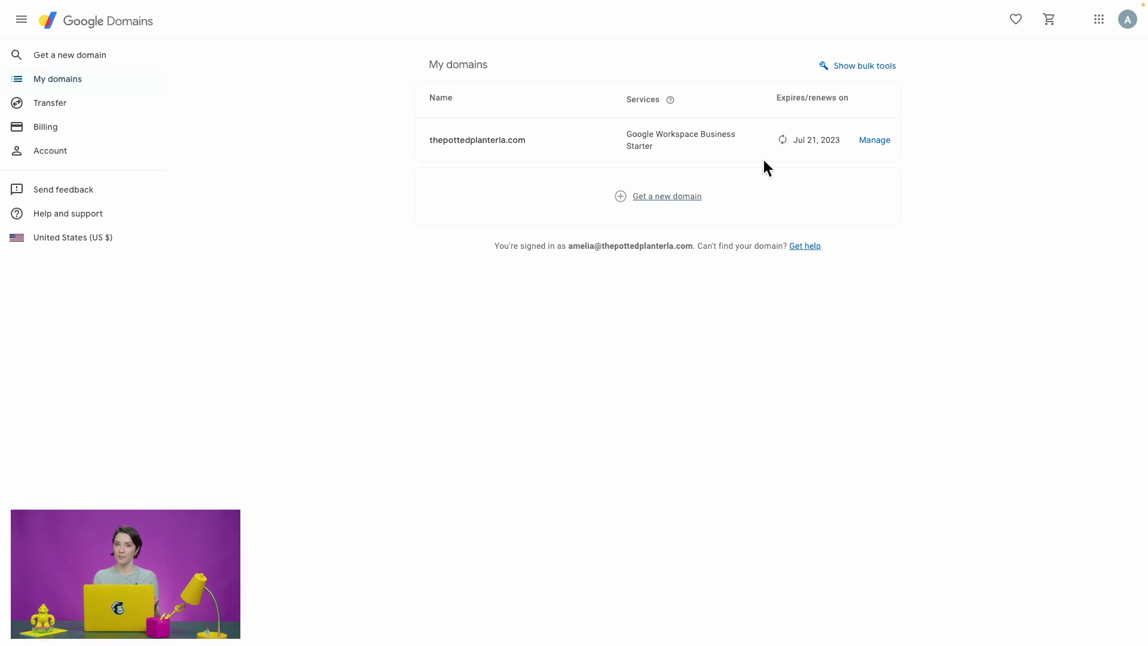
{"action": "left_click", "coordinate": [879, 143]}
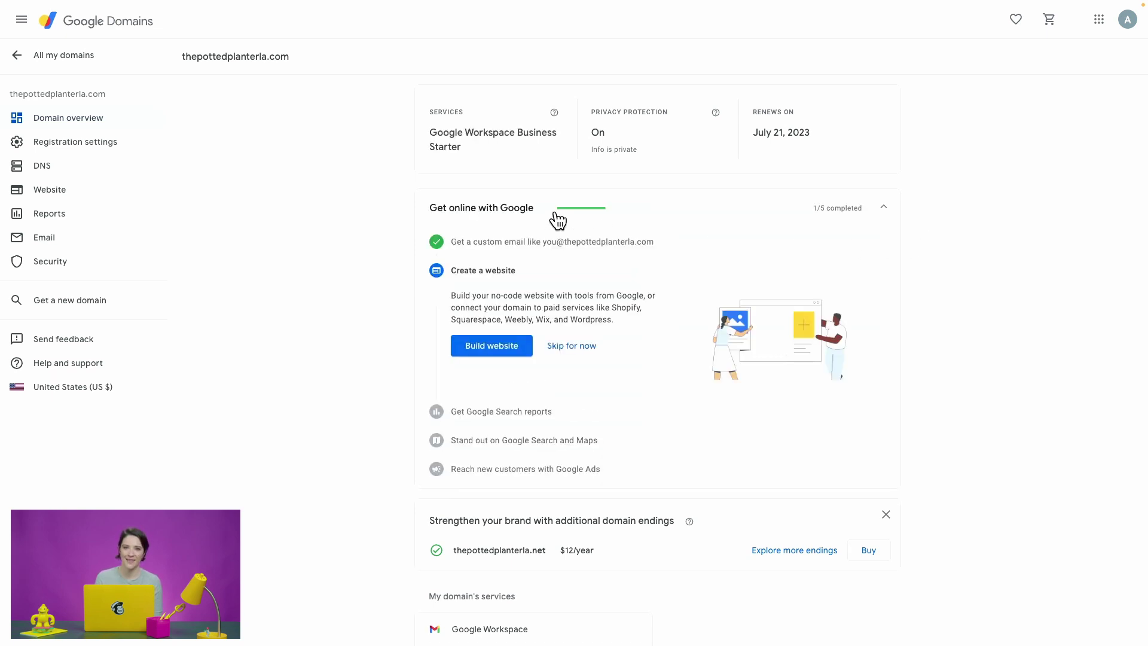
{"action": "left_click", "coordinate": [90, 170]}
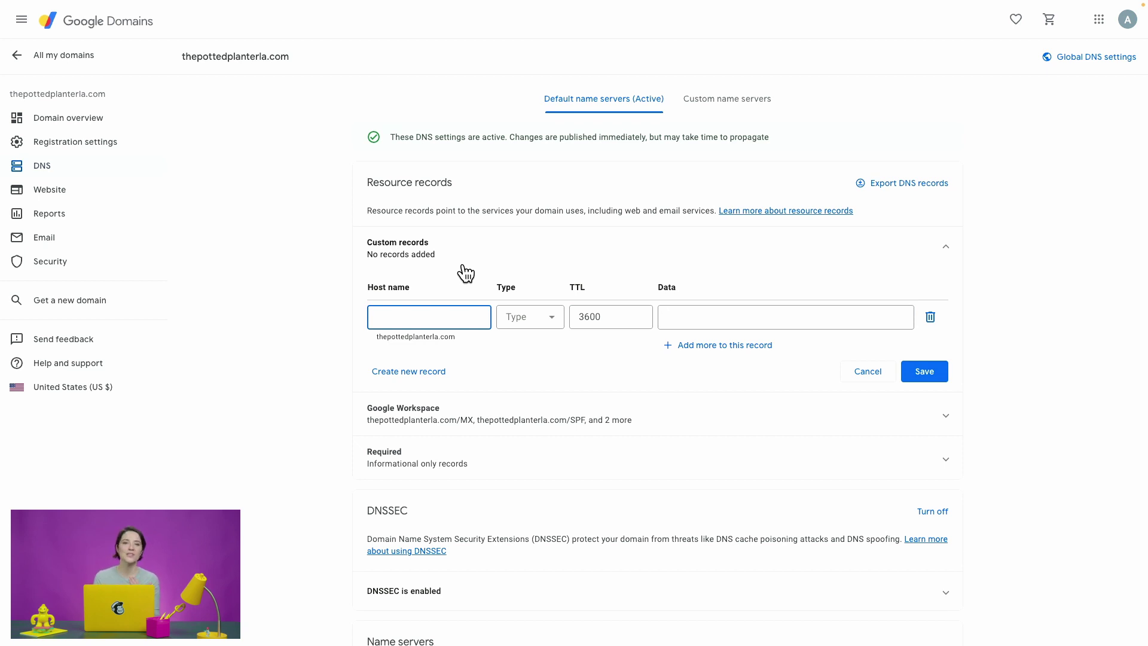
{"action": "key", "text": "ctrl+Left"}
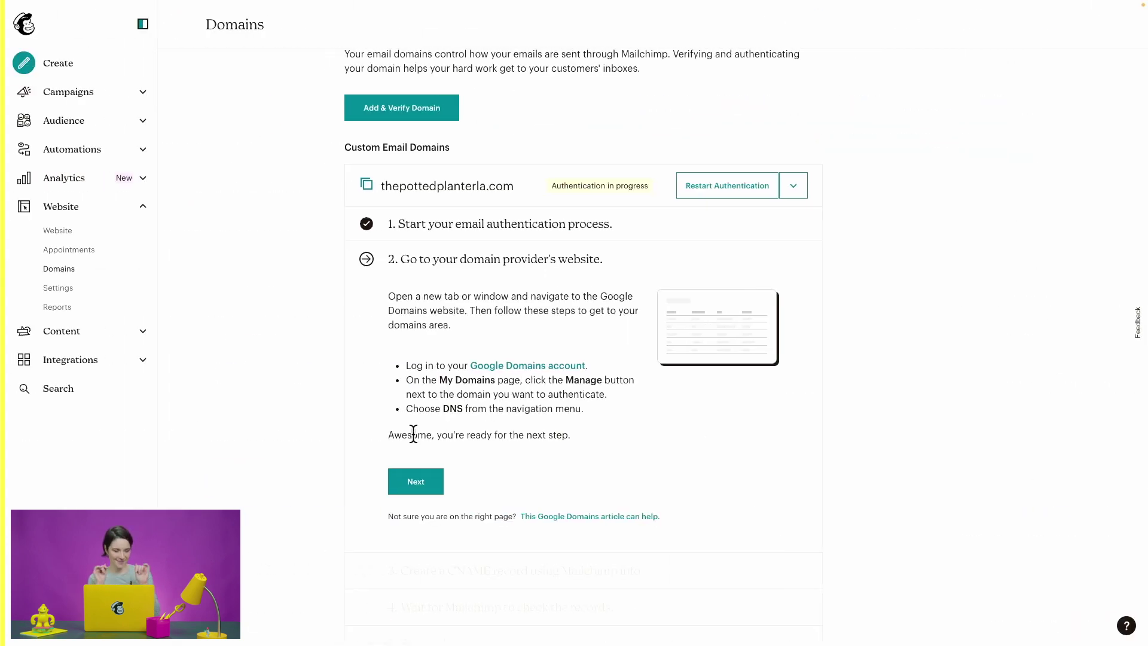
{"action": "left_click", "coordinate": [413, 485]}
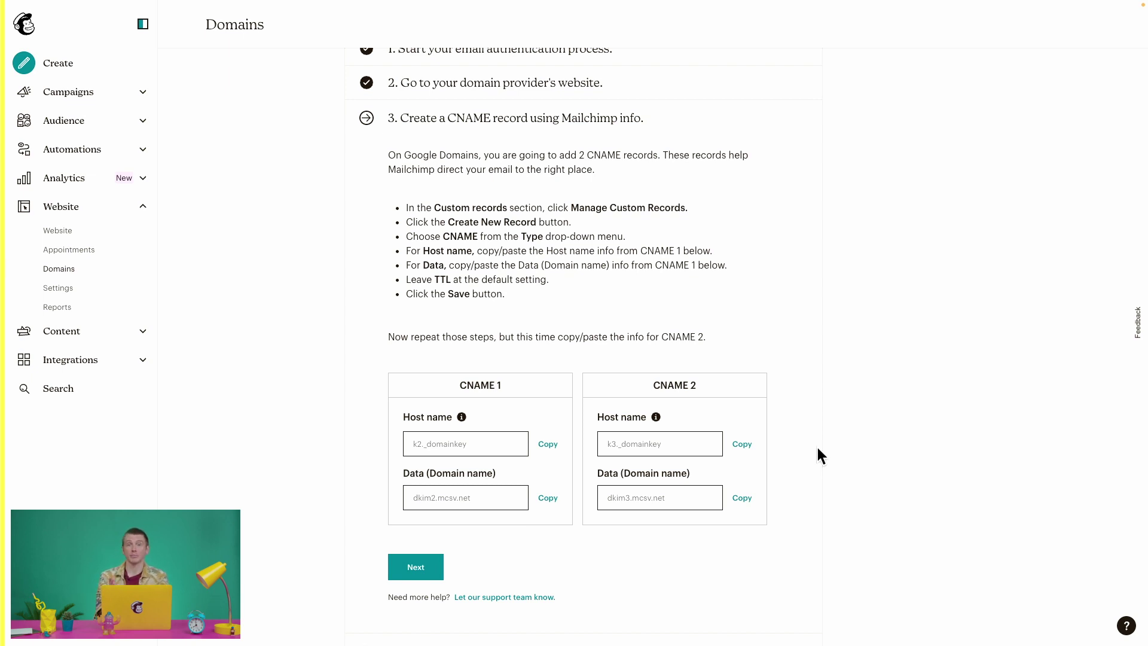
Step: In Google Domains, set the first custom record's type to CNAME and its host name to k2._domainkey, copied from Mailchimp's CNAME 1
{"action": "key", "text": "ctrl+Right"}
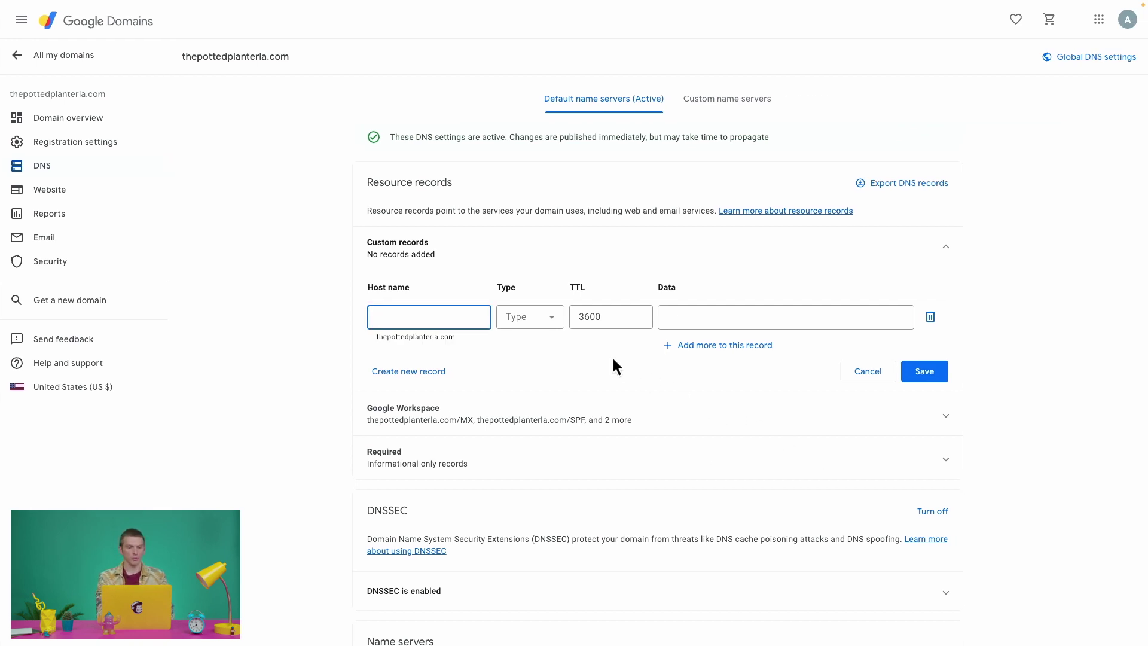
{"action": "left_click", "coordinate": [556, 323]}
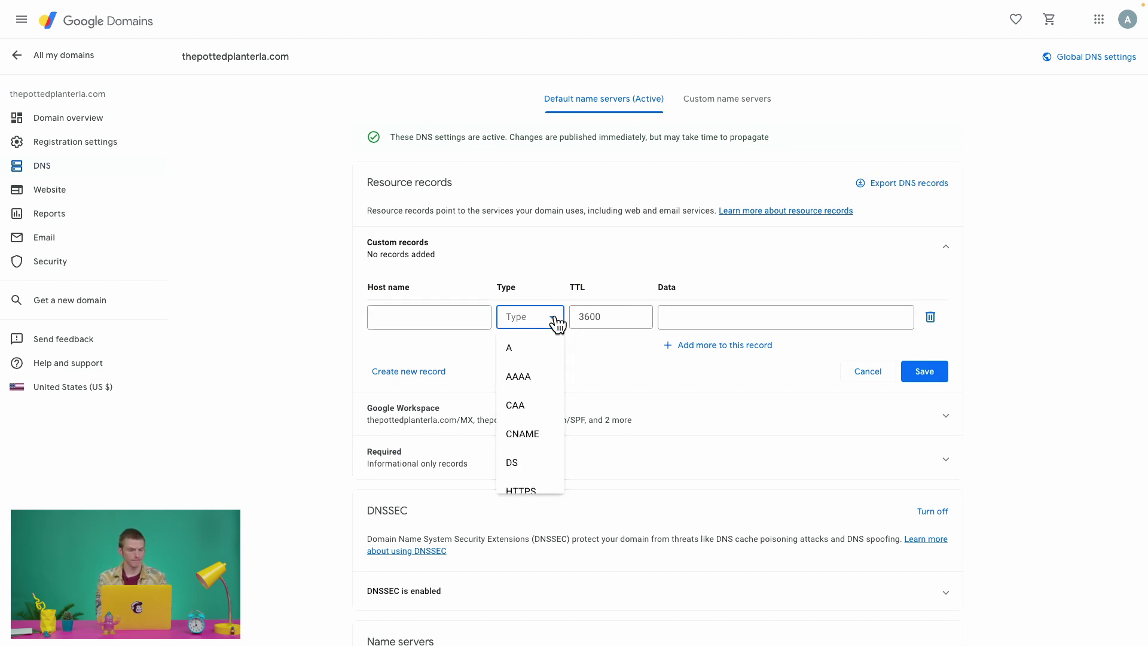
{"action": "left_click", "coordinate": [546, 436]}
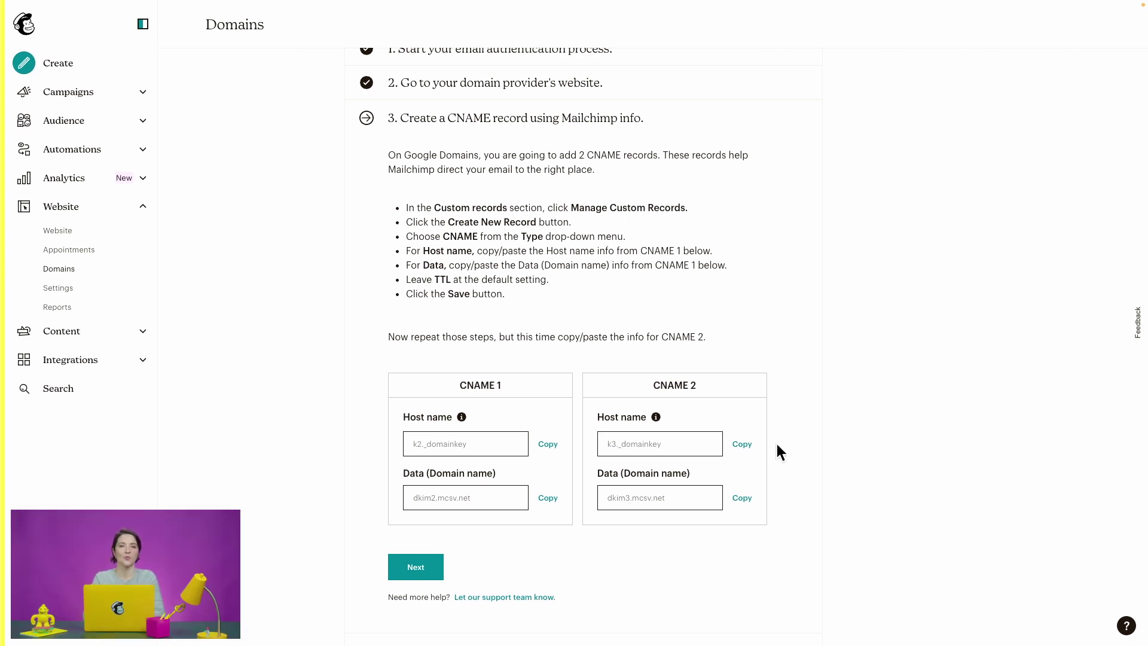
{"action": "left_click", "coordinate": [547, 446]}
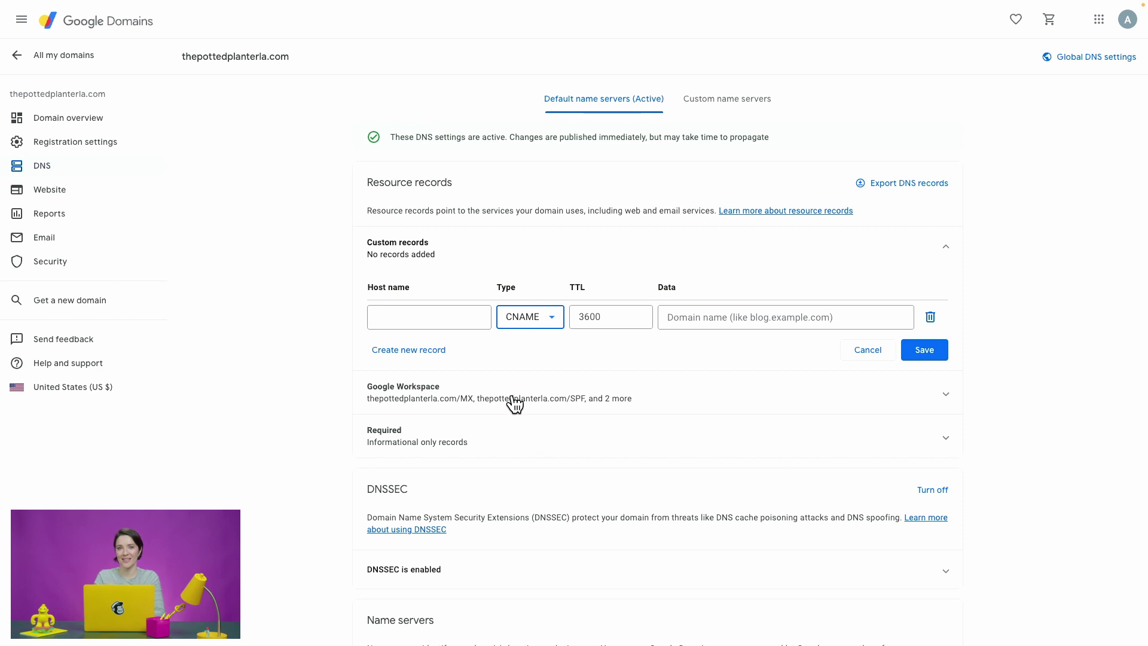
{"action": "left_click", "coordinate": [443, 318]}
{"action": "key", "text": "ctrl+v"}
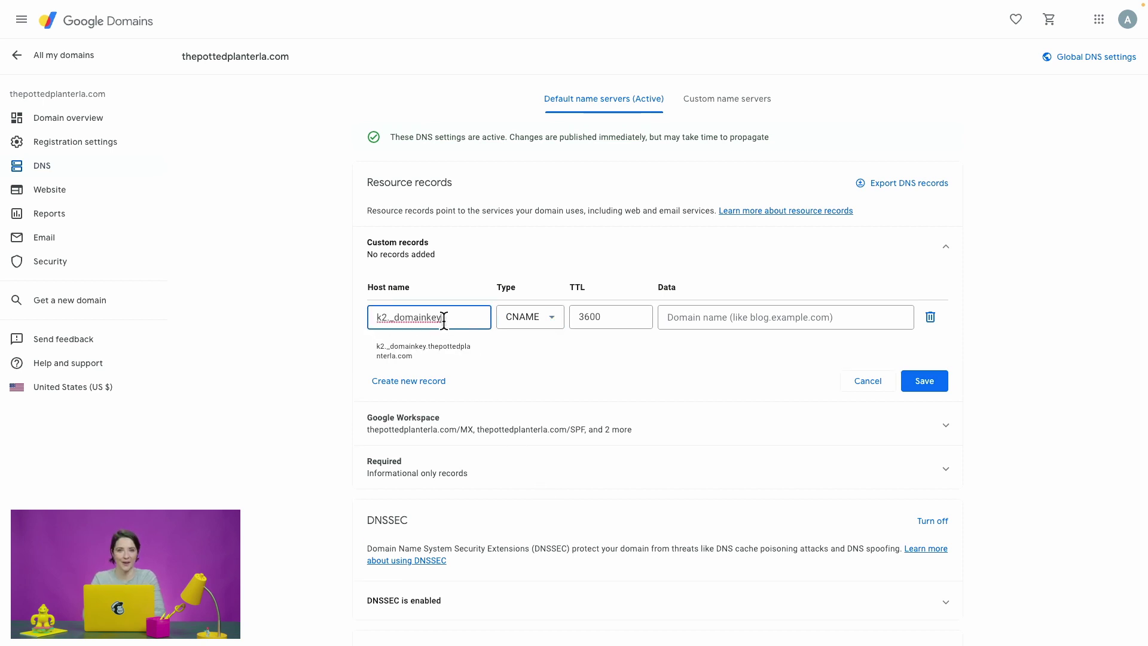
{"action": "left_click", "coordinate": [330, 347]}
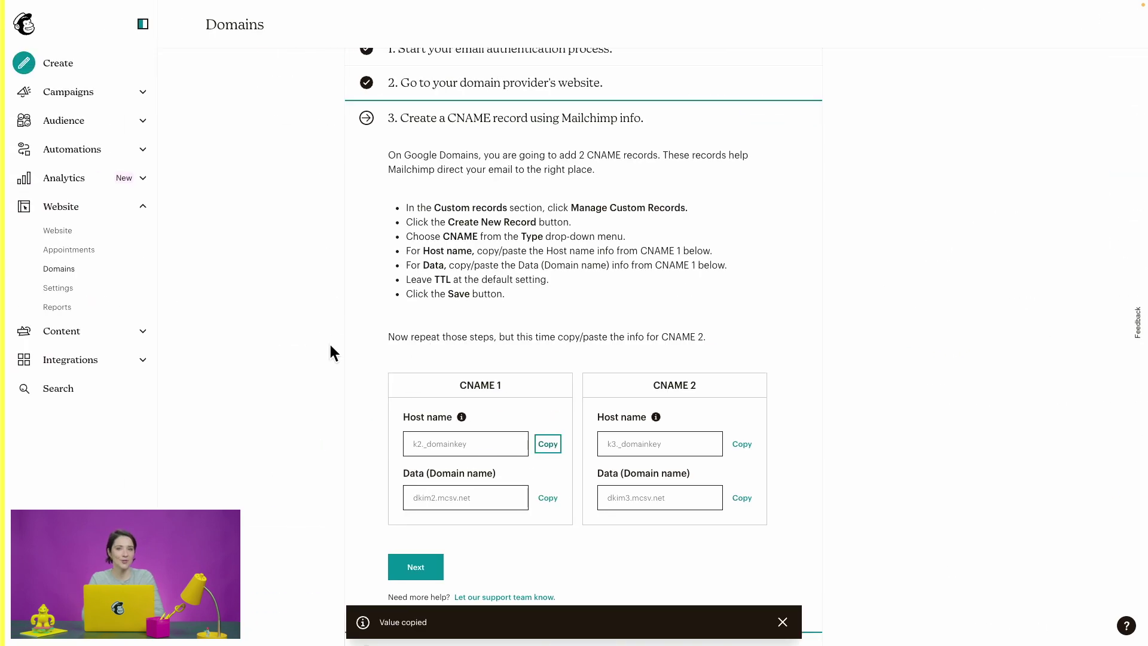
Step: Copy the CNAME 1 domain name dkim2.mcsv.net from Mailchimp into the first record's data in Google Domains
{"action": "left_click", "coordinate": [547, 500]}
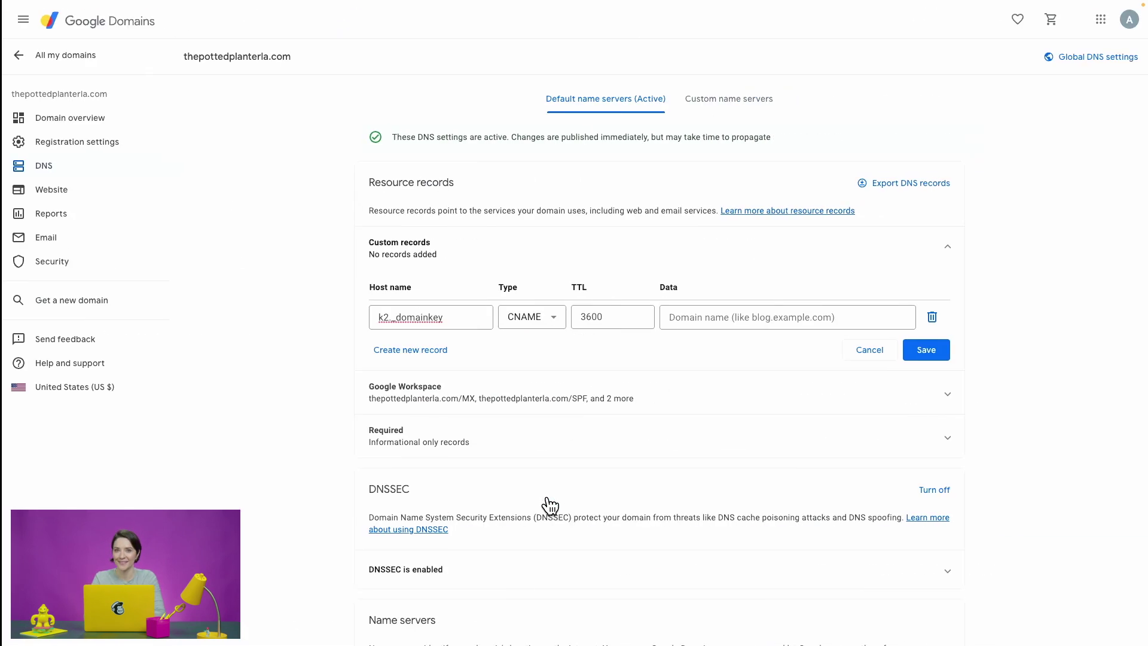
{"action": "left_click", "coordinate": [669, 321]}
{"action": "key", "text": "ctrl+v"}
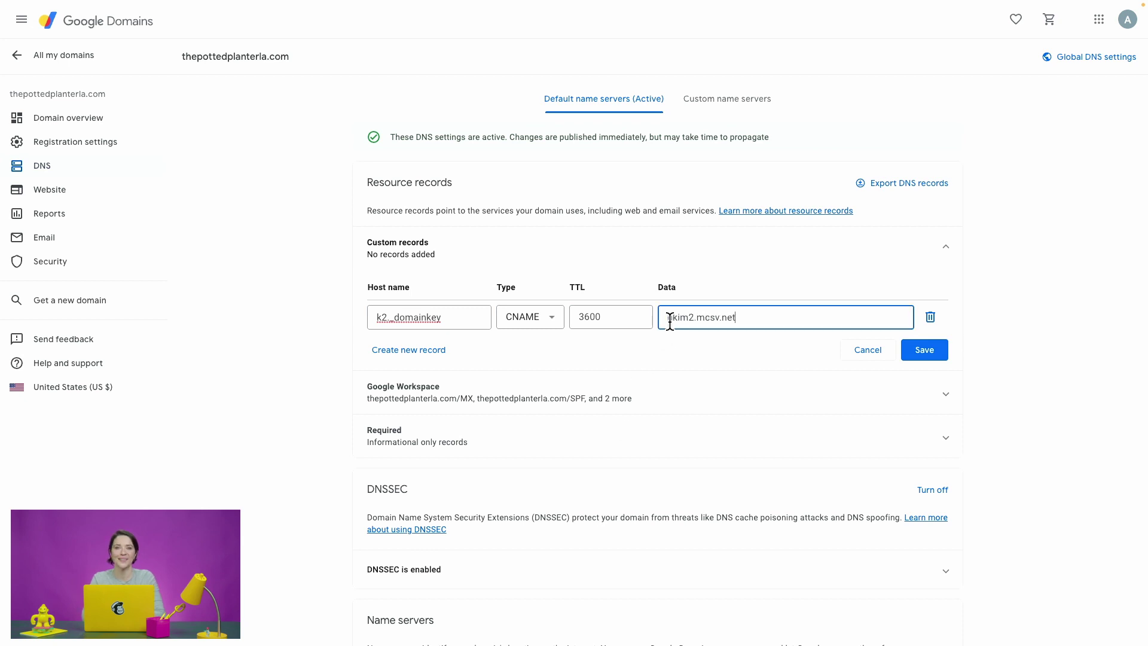
{"action": "left_click", "coordinate": [307, 367]}
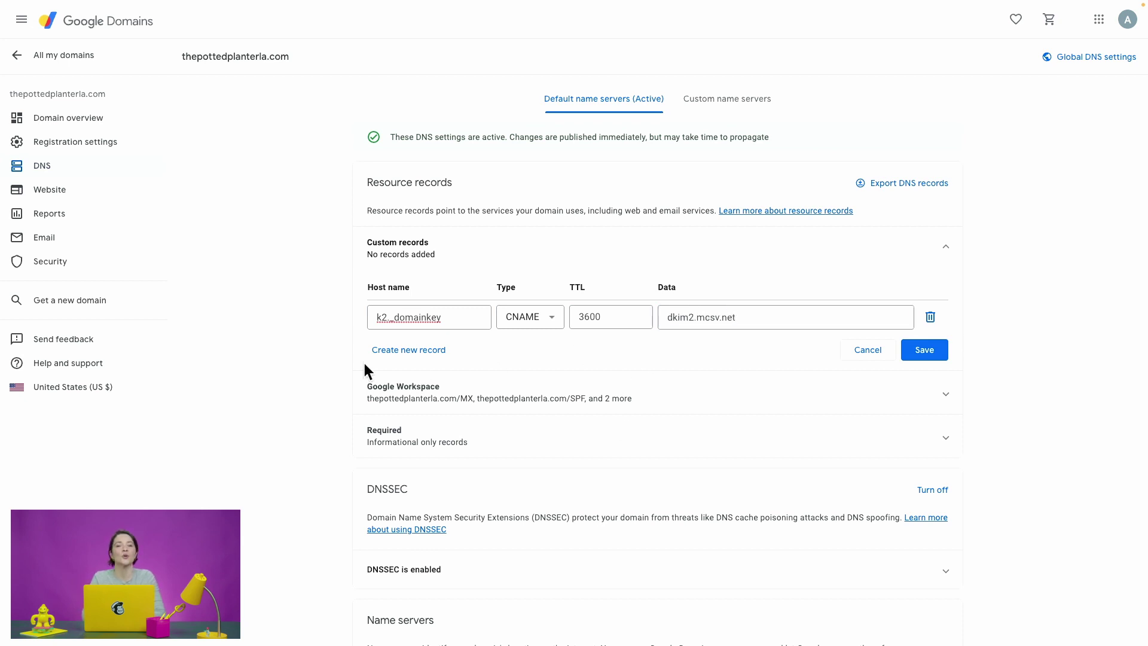
Step: Add a second custom record and set its type to CNAME
{"action": "left_click", "coordinate": [408, 350]}
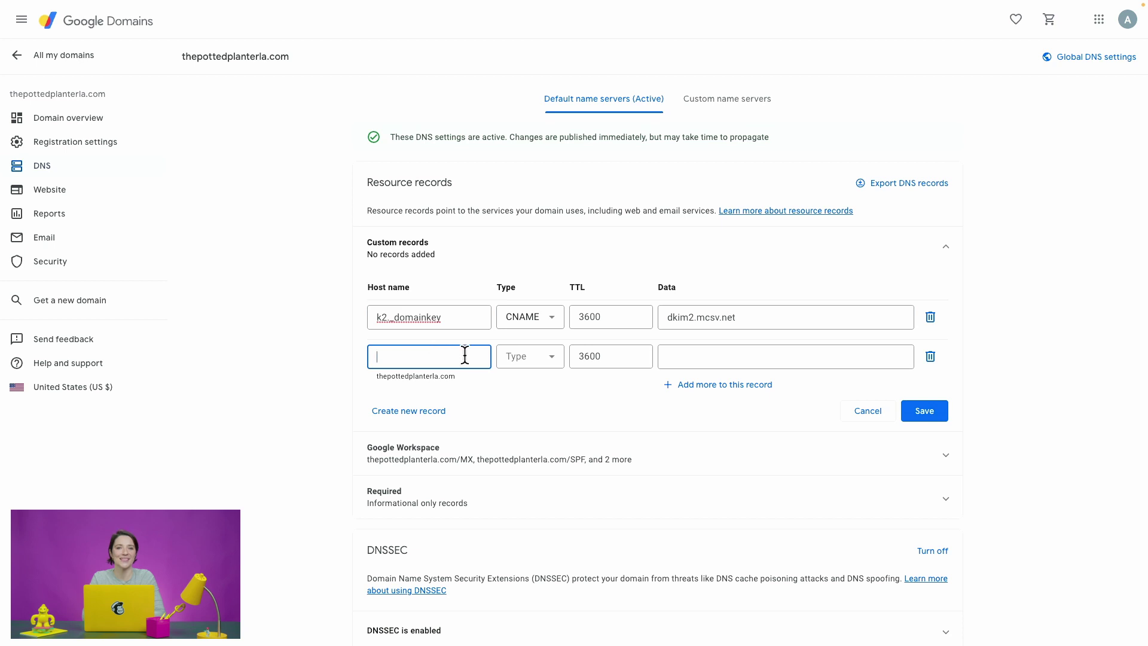
{"action": "left_click", "coordinate": [553, 358]}
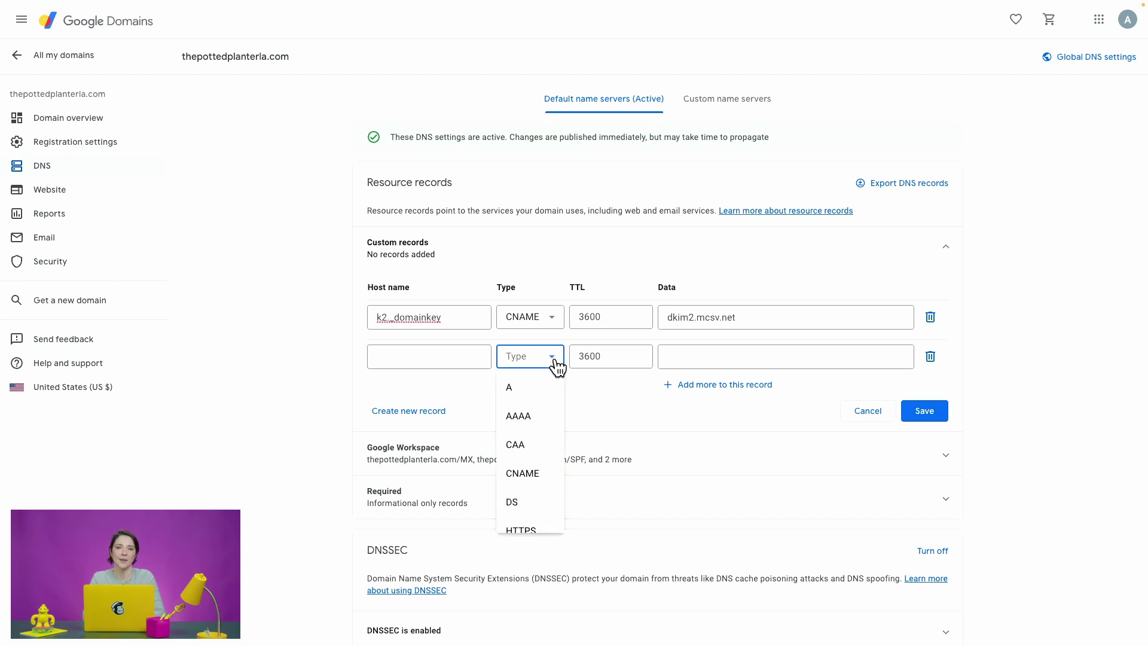
{"action": "left_click", "coordinate": [548, 476]}
{"action": "left_click", "coordinate": [324, 393]}
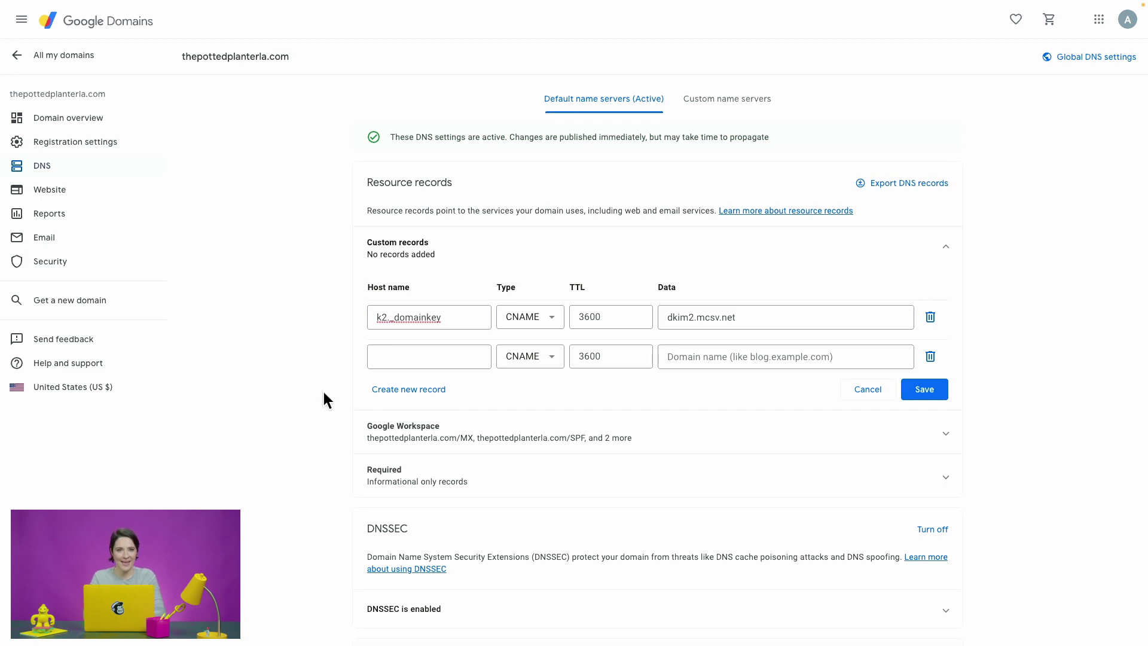
Step: Copy the CNAME 2 host name k3._domainkey from Mailchimp into the second record's host name in Google Domains
{"action": "key", "text": "ctrl+Left"}
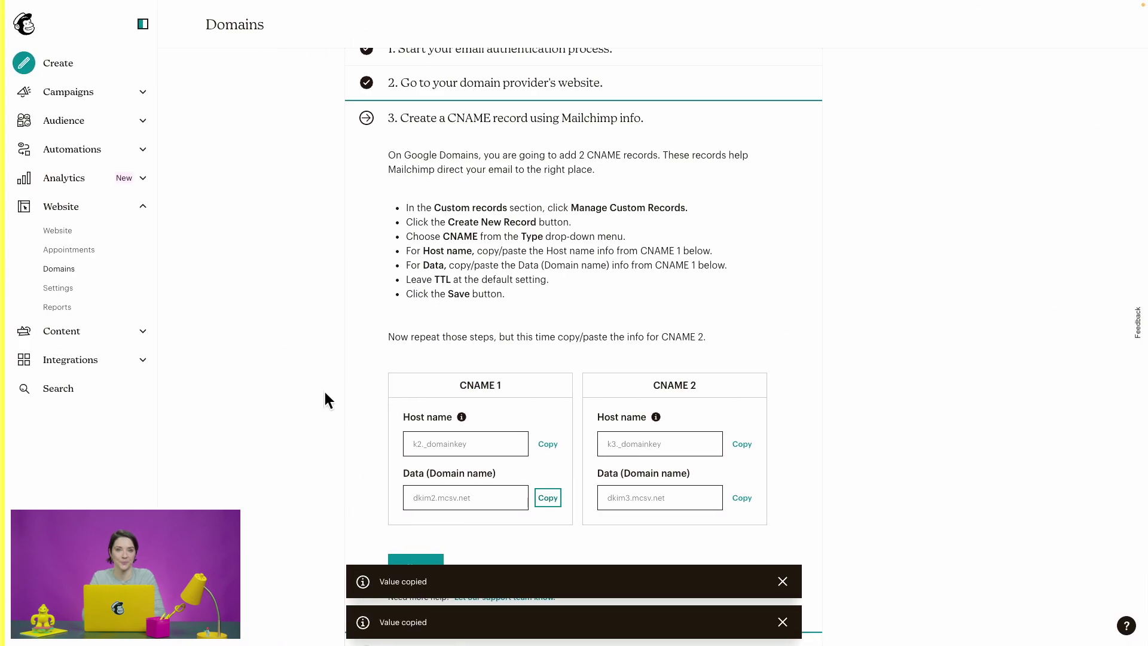
{"action": "left_click", "coordinate": [742, 444]}
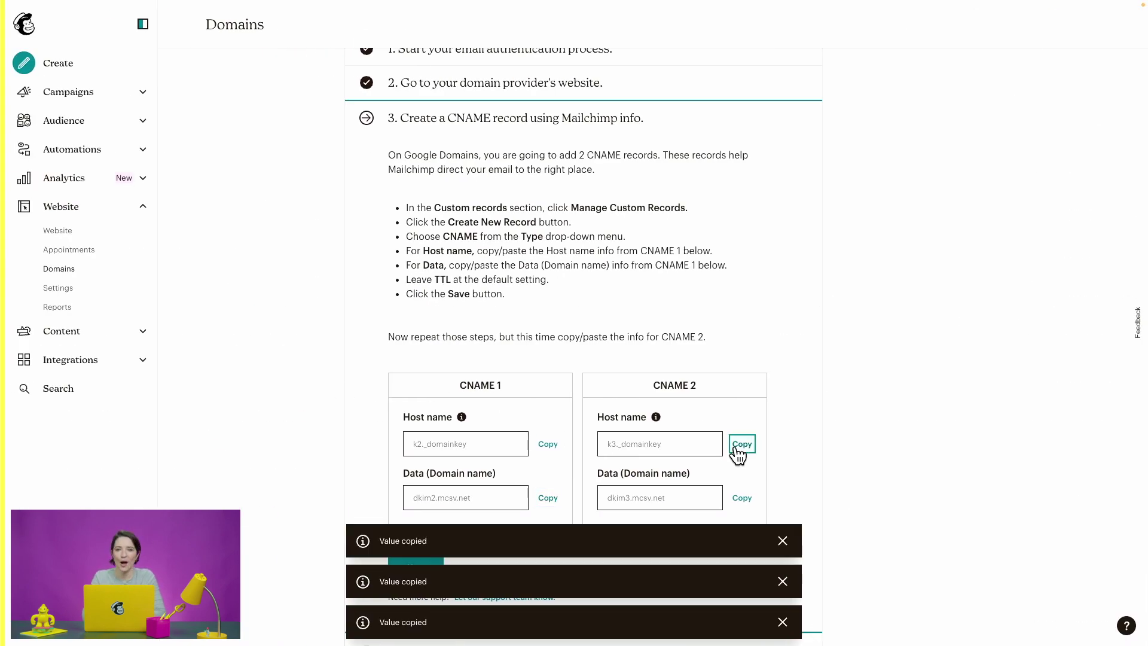
{"action": "key", "text": "ctrl+Right"}
{"action": "left_click", "coordinate": [479, 353]}
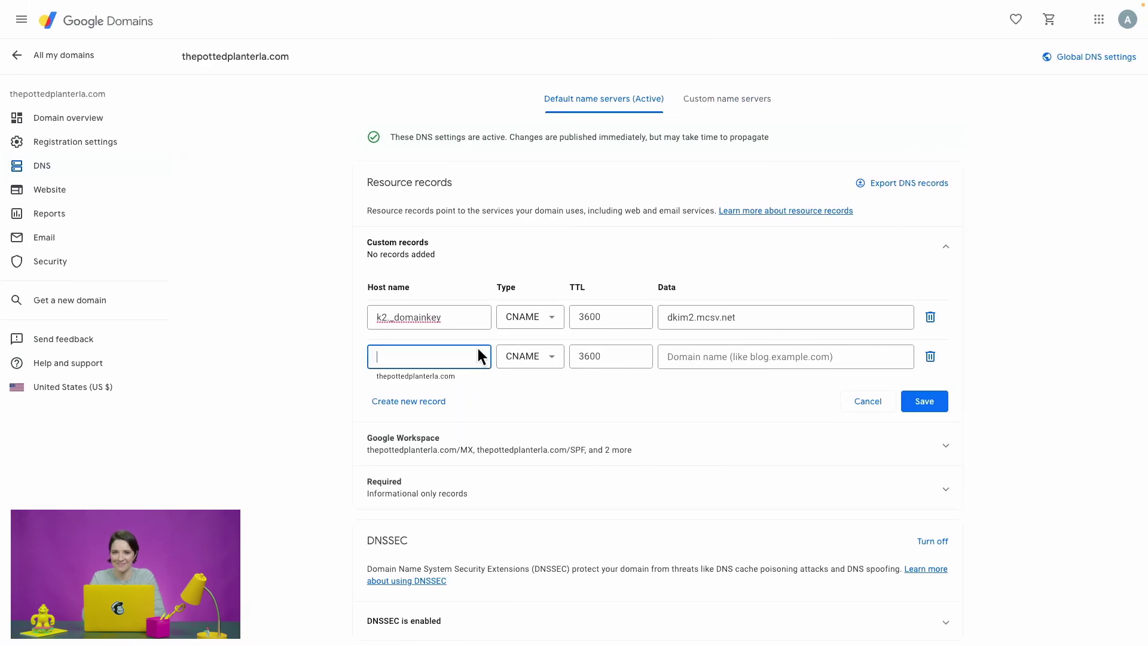
{"action": "key", "text": "ctrl+v"}
{"action": "left_click", "coordinate": [314, 389]}
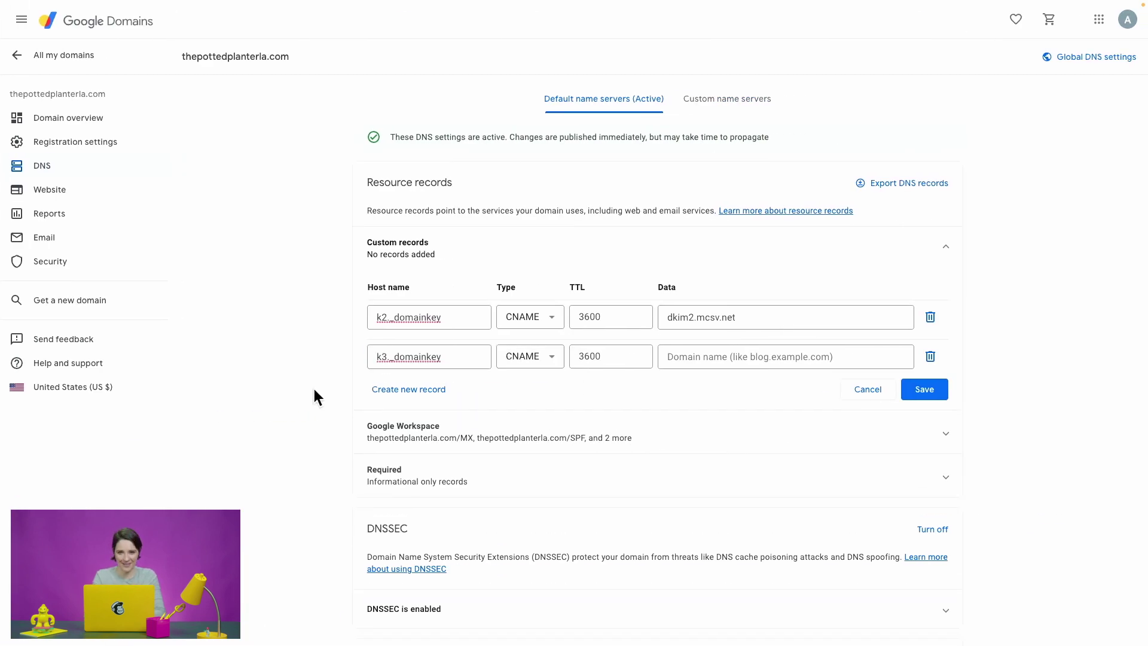
Step: Copy the CNAME 2 domain name dkim3.mcsv.net from Mailchimp into the second record's data in Google Domains and save the custom records
{"action": "key", "text": "ctrl+Left"}
{"action": "scroll", "coordinate": [313, 389], "scroll_direction": "down", "scroll_amount": 3}
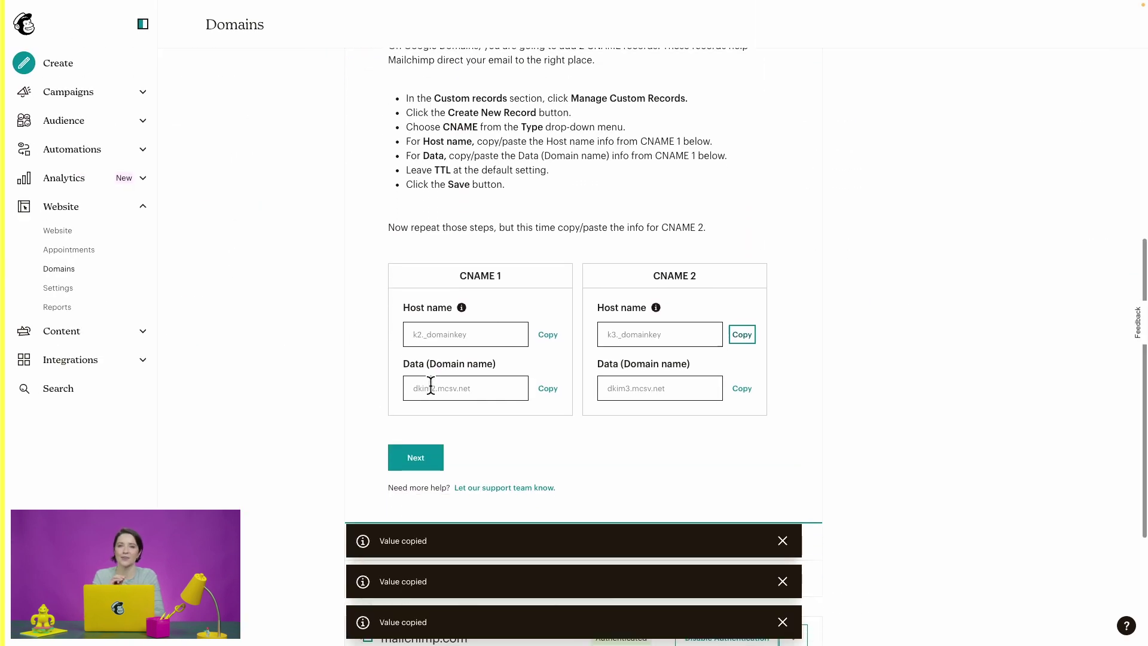
{"action": "left_click", "coordinate": [740, 390]}
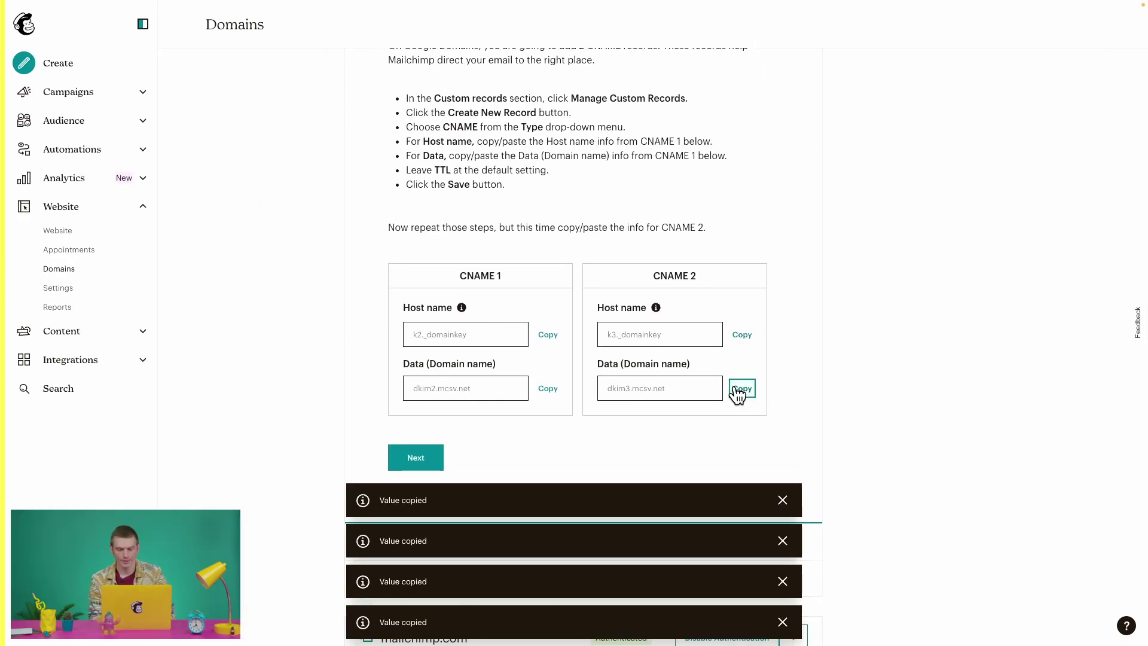
{"action": "key", "text": "ctrl+Right"}
{"action": "left_click", "coordinate": [718, 354]}
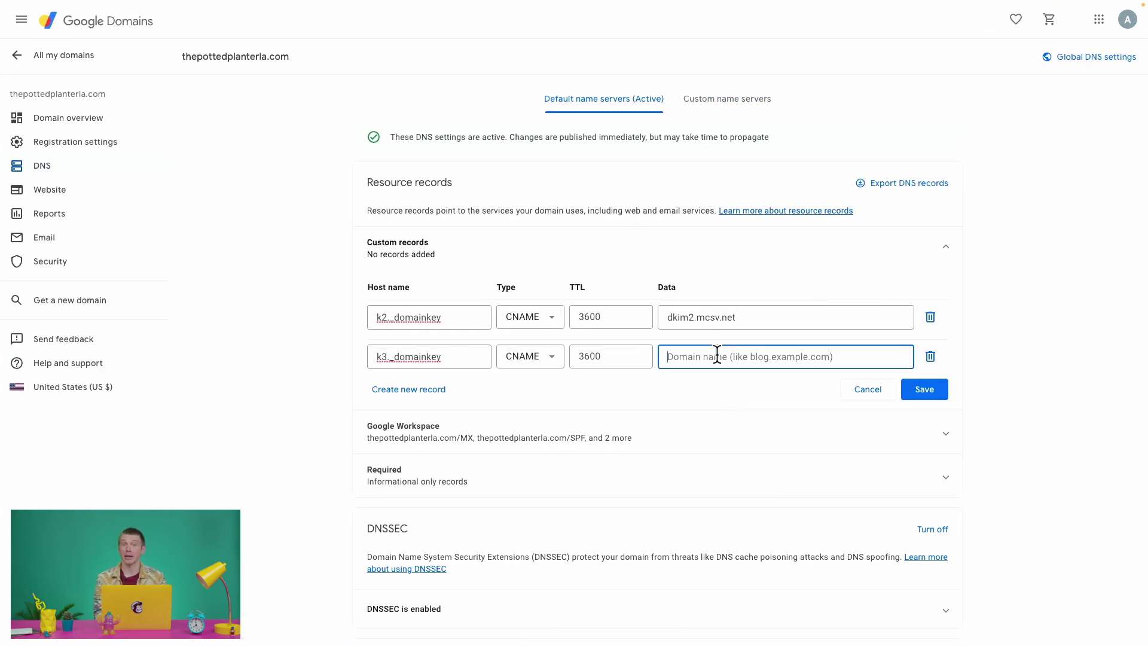
{"action": "key", "text": "ctrl+v"}
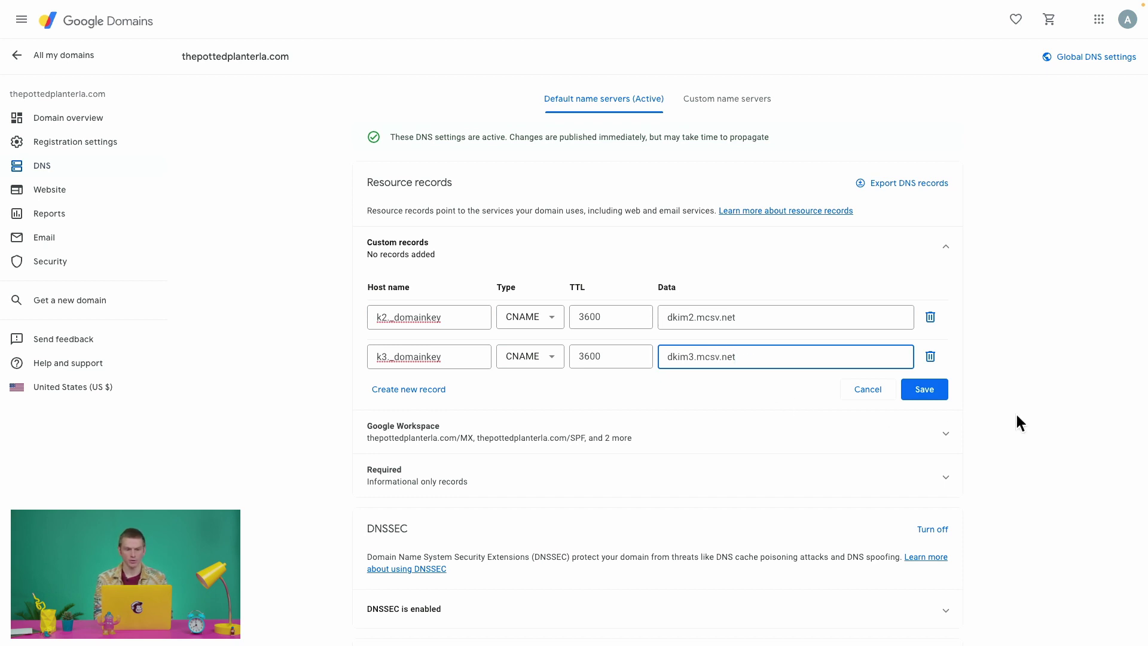
{"action": "left_click", "coordinate": [932, 389]}
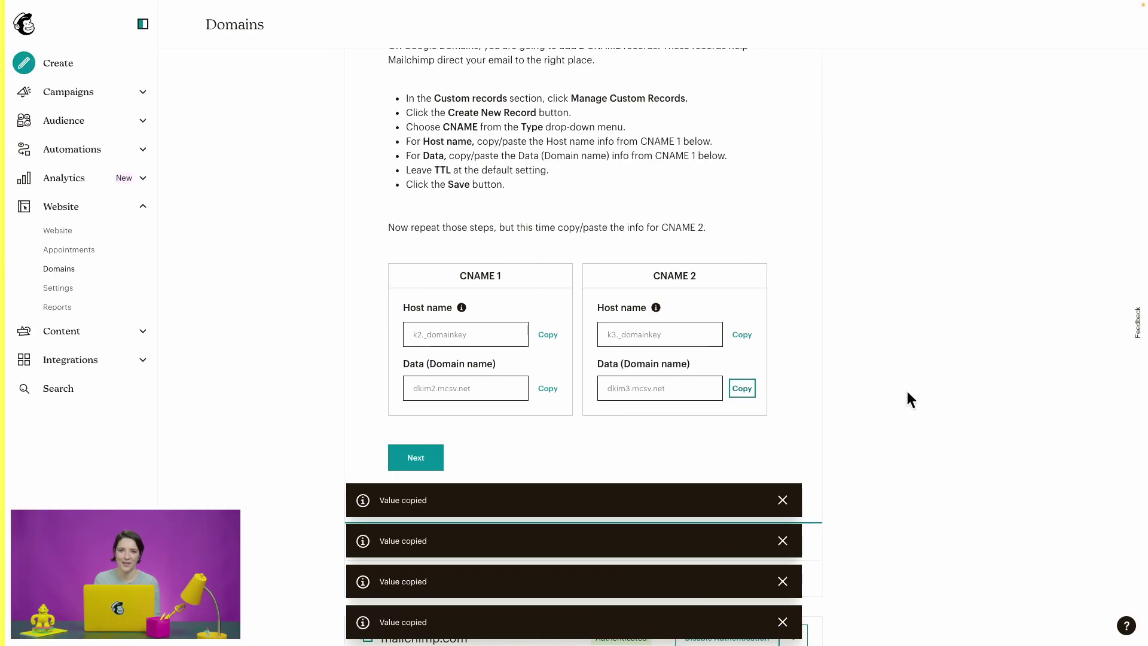
Step: Dismiss the copied-value notifications in Mailchimp and advance the domain authentication from the CNAME records to the record check
{"action": "scroll", "coordinate": [907, 391], "scroll_direction": "down", "scroll_amount": 1}
{"action": "left_click", "coordinate": [783, 500]}
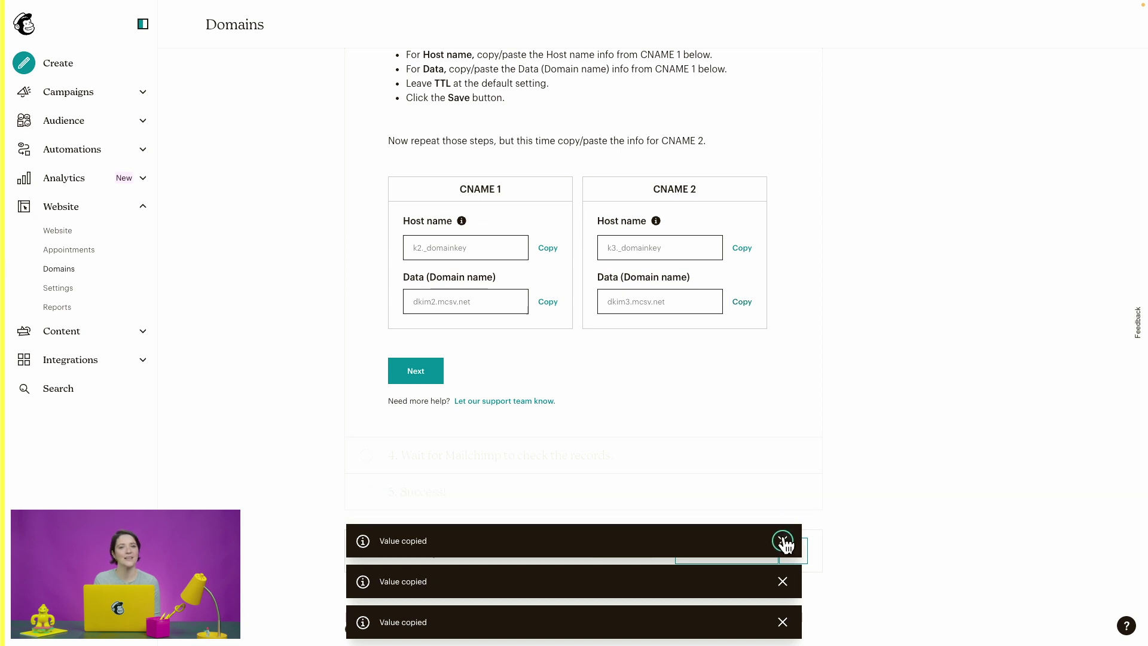
{"action": "left_click", "coordinate": [783, 541]}
{"action": "left_click", "coordinate": [783, 581]}
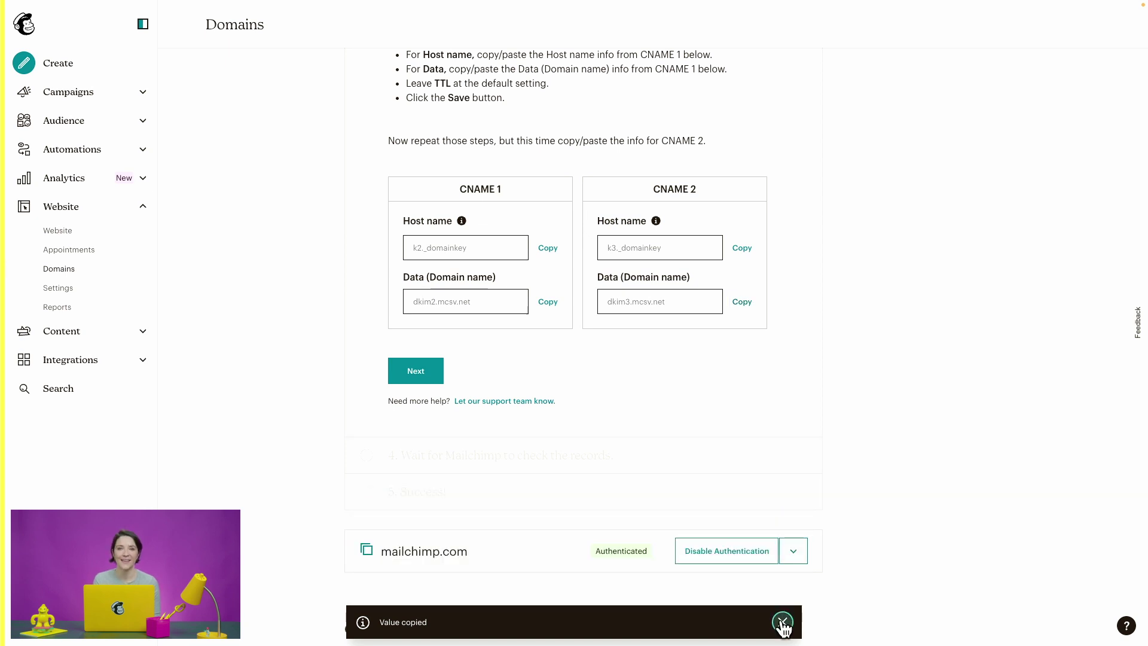
{"action": "left_click", "coordinate": [783, 622]}
{"action": "left_click", "coordinate": [433, 374]}
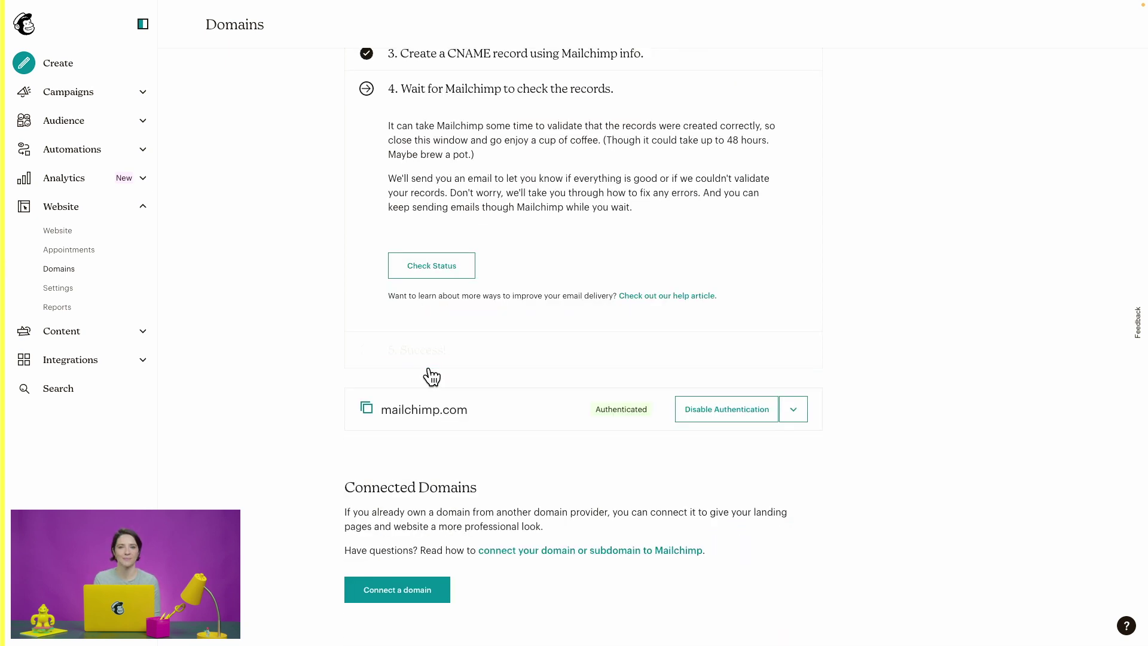
Step: Check the validation status of the CNAME records for thepottedplanterla.com and review the domain's authentication steps
{"action": "scroll", "coordinate": [432, 376], "scroll_direction": "up", "scroll_amount": 1}
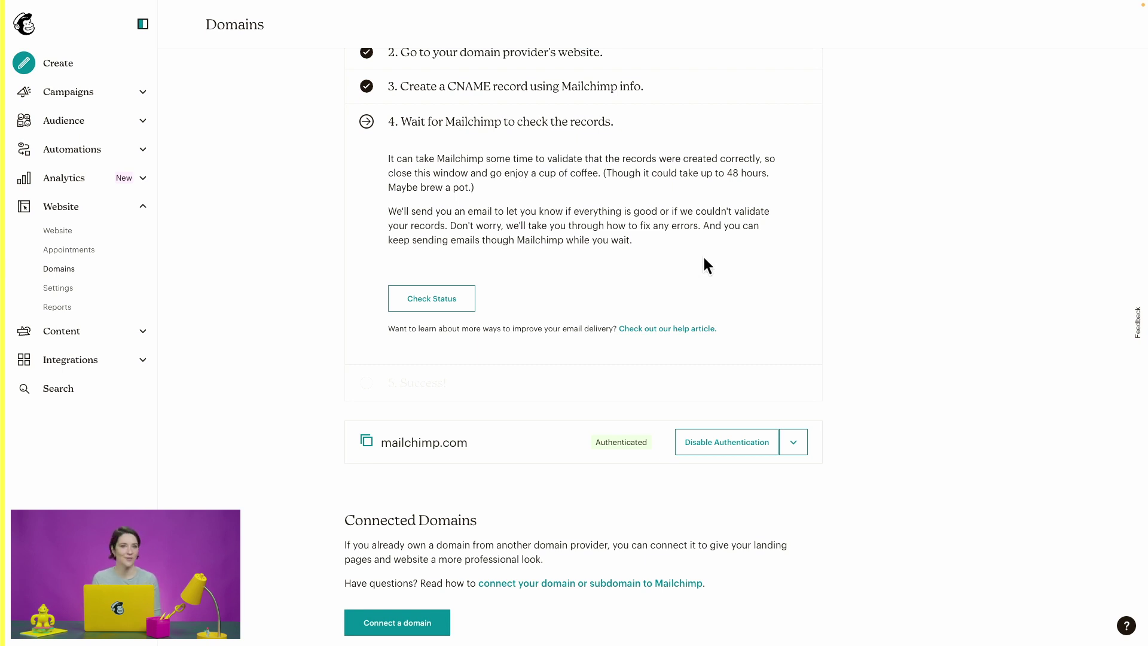
{"action": "left_click", "coordinate": [453, 300]}
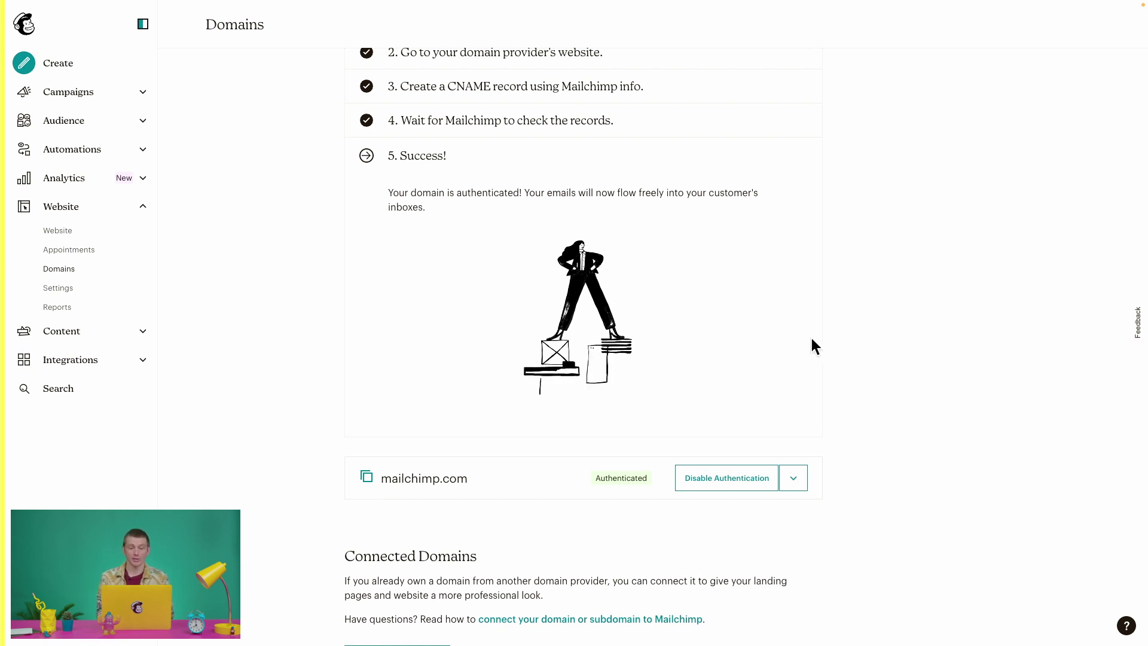
{"action": "scroll", "coordinate": [812, 339], "scroll_direction": "up", "scroll_amount": 2}
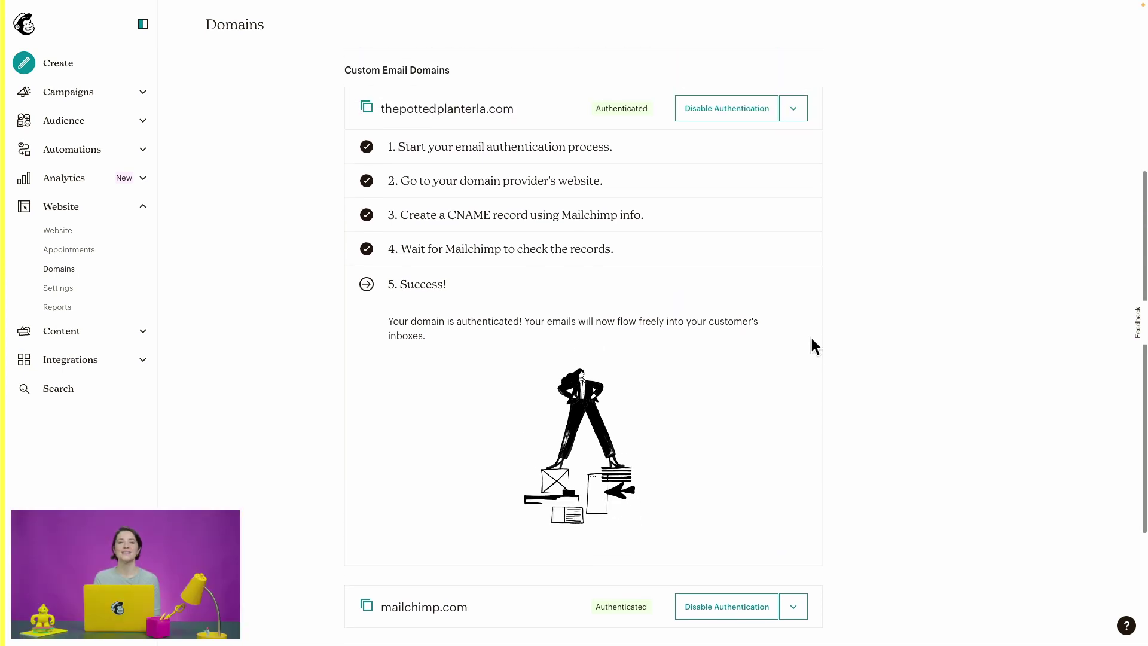